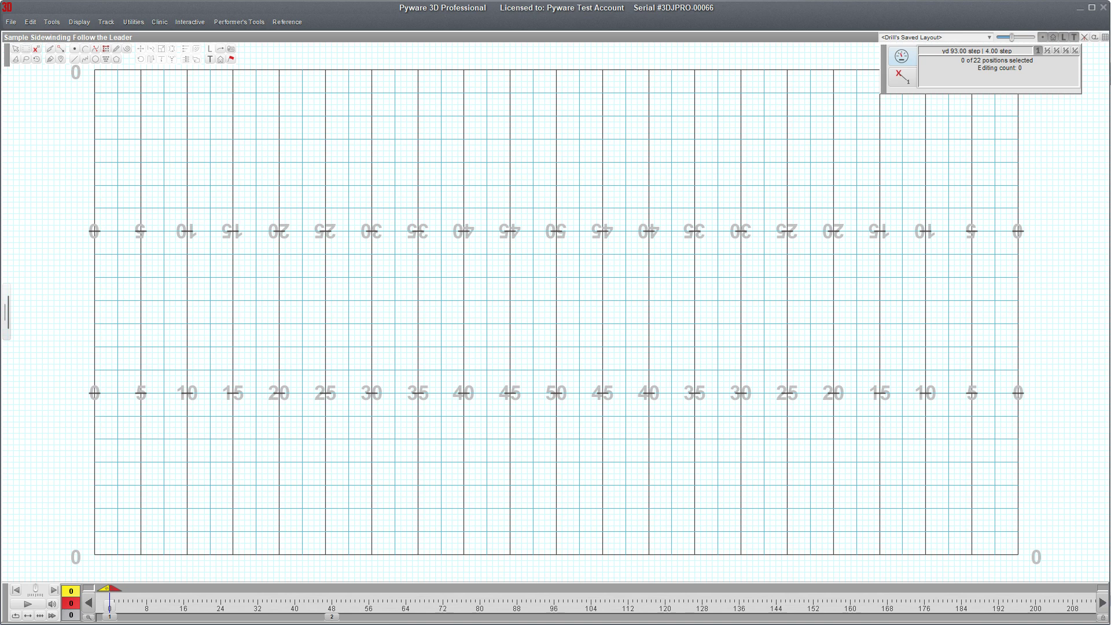
- Draw a 26-performer S-curve from the 35 through the 42 and 45 to the opposite 40
click(85, 59)
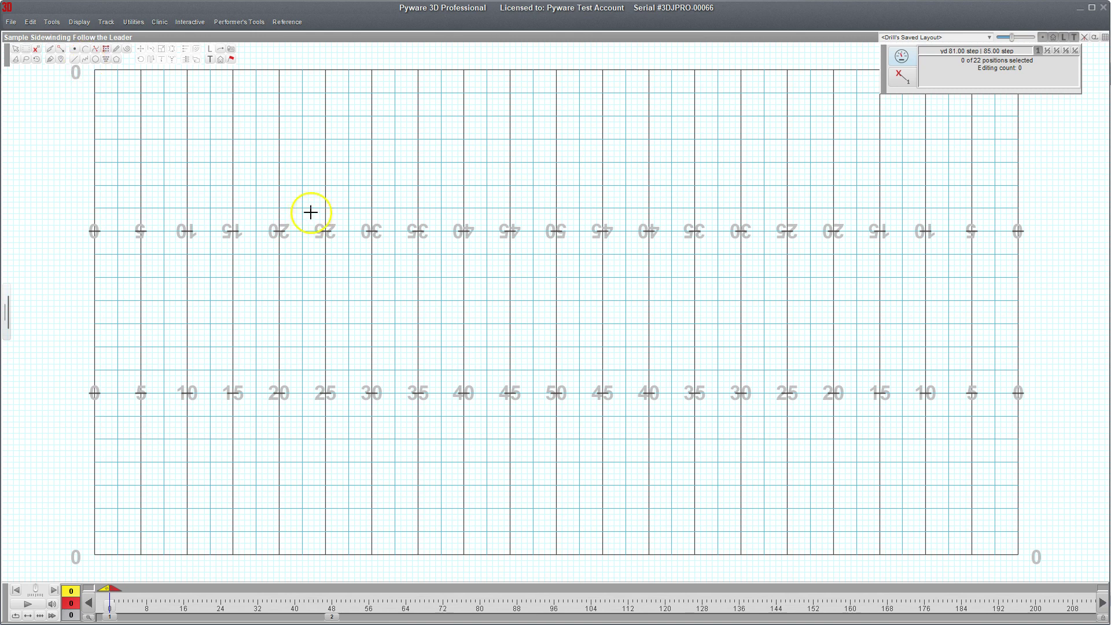
click(418, 371)
click(481, 323)
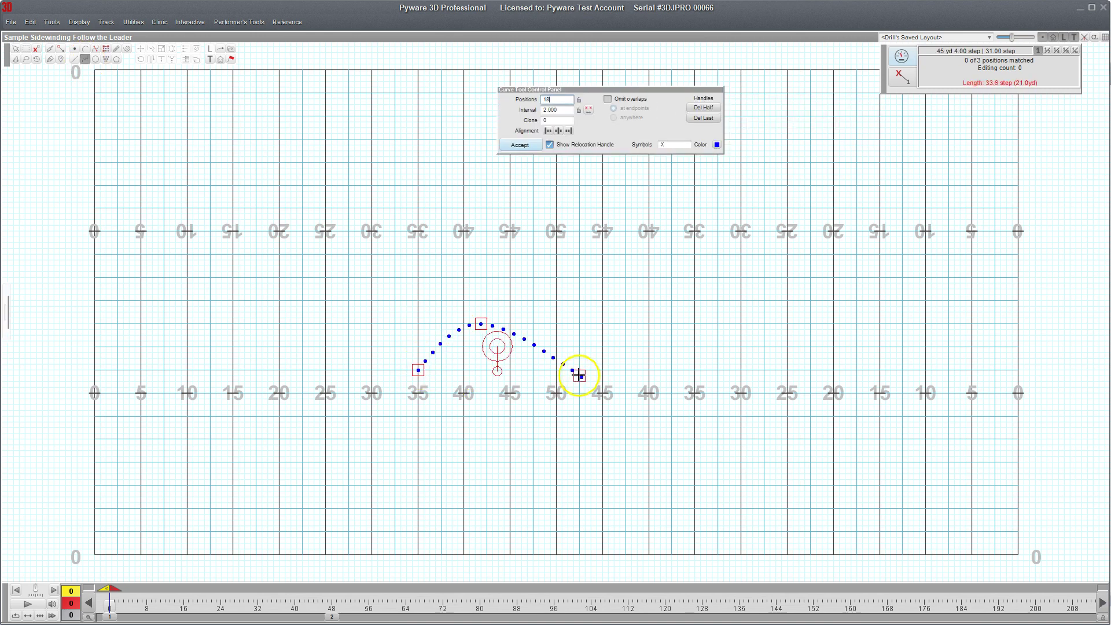
click(579, 375)
click(648, 324)
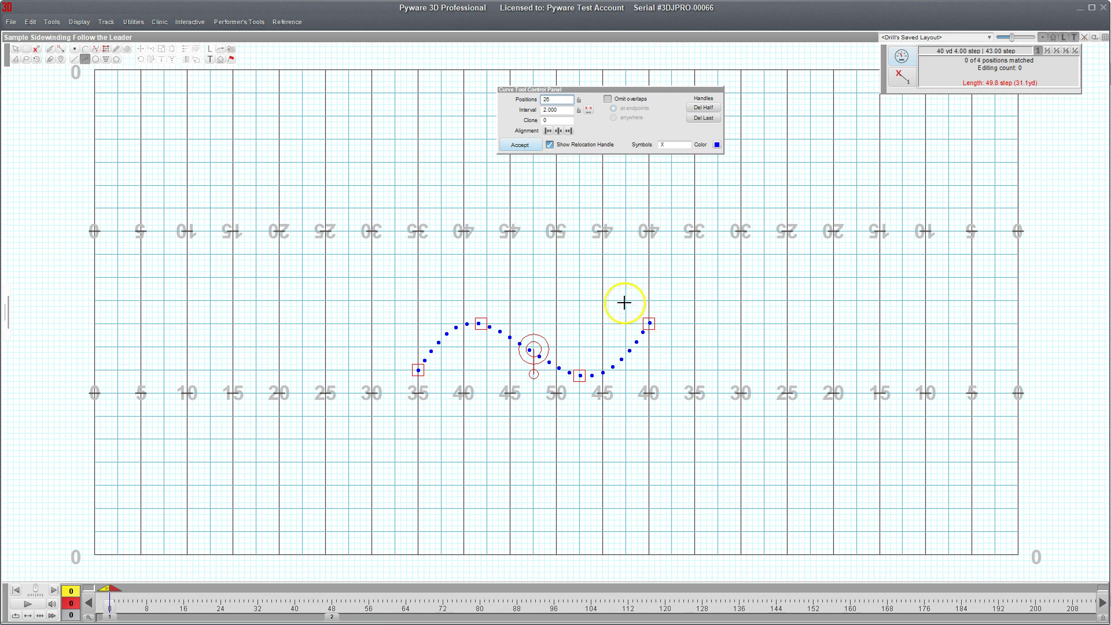
- Accept the curve as a set, add a set 48 counts later, and select all 26 performers
click(527, 146)
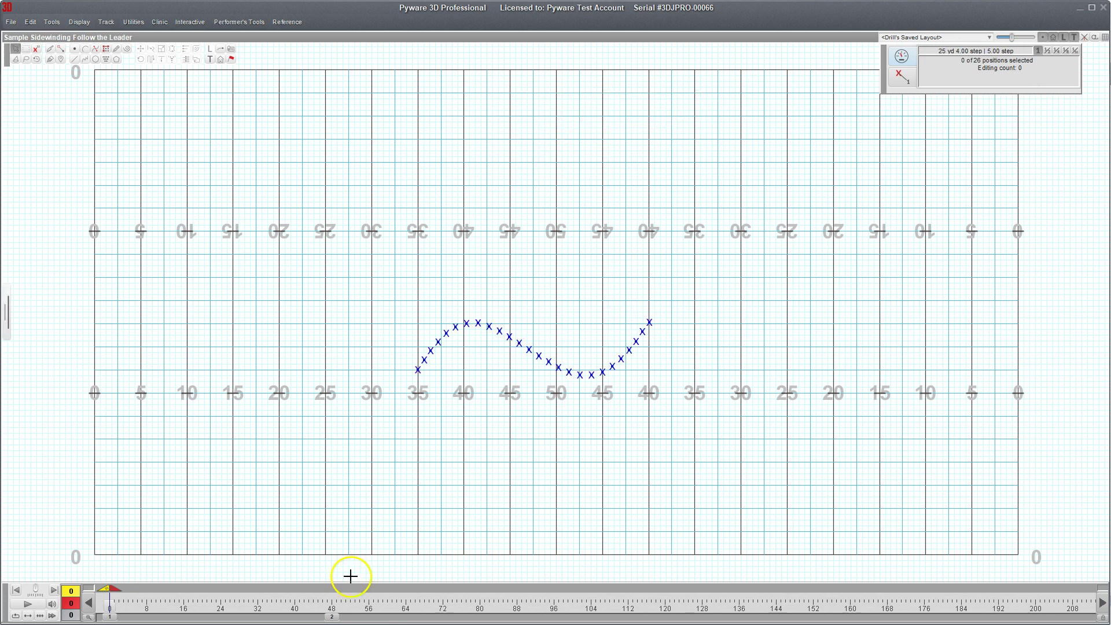
click(333, 605)
drag(390, 257, 671, 438)
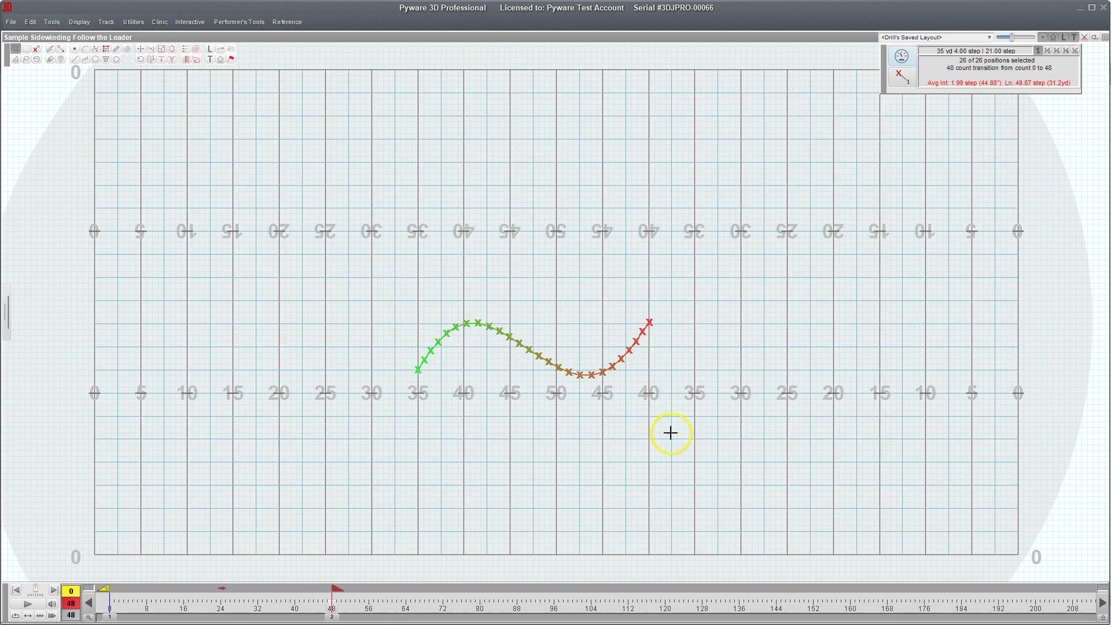
- Lead a follow-the-leader path from the curve's right end upfield, ending near the 10
click(151, 59)
click(649, 322)
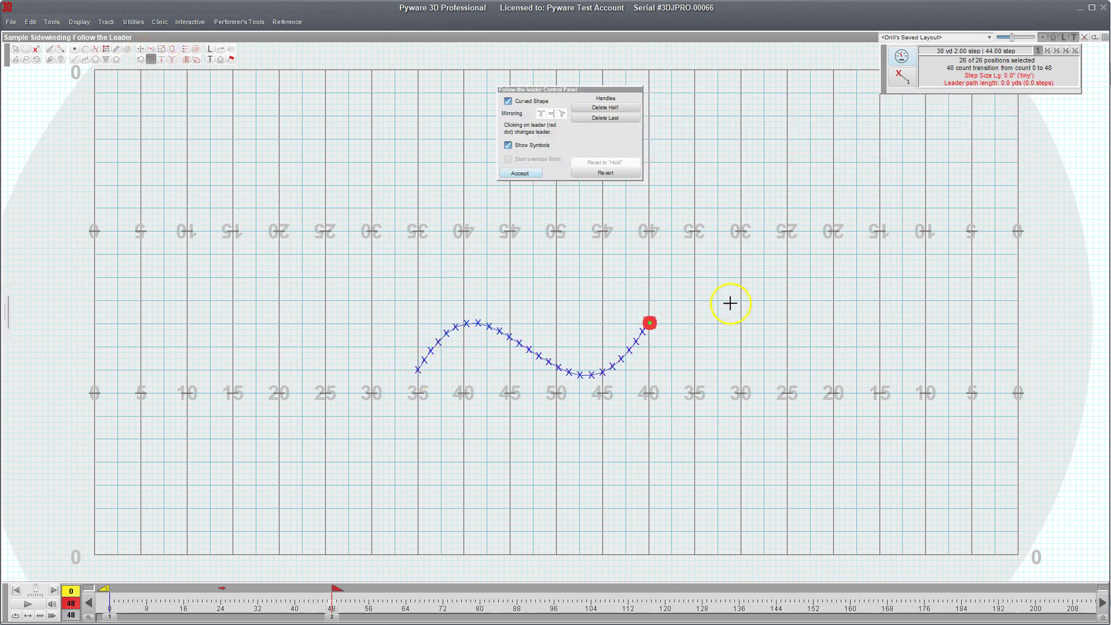
click(741, 294)
click(840, 329)
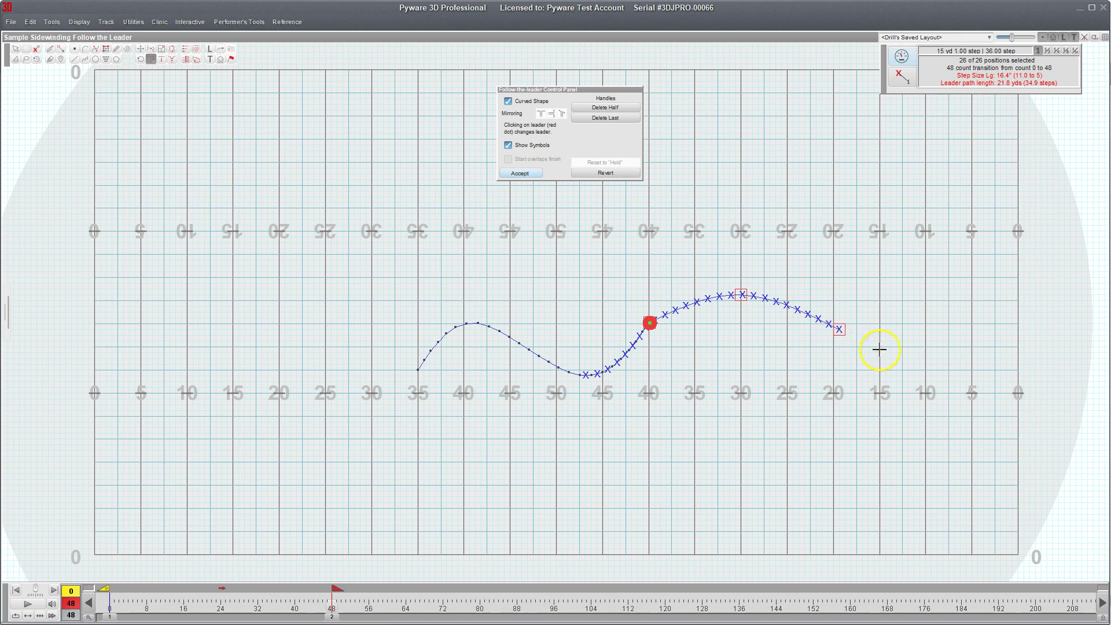
click(907, 352)
drag(740, 293, 737, 270)
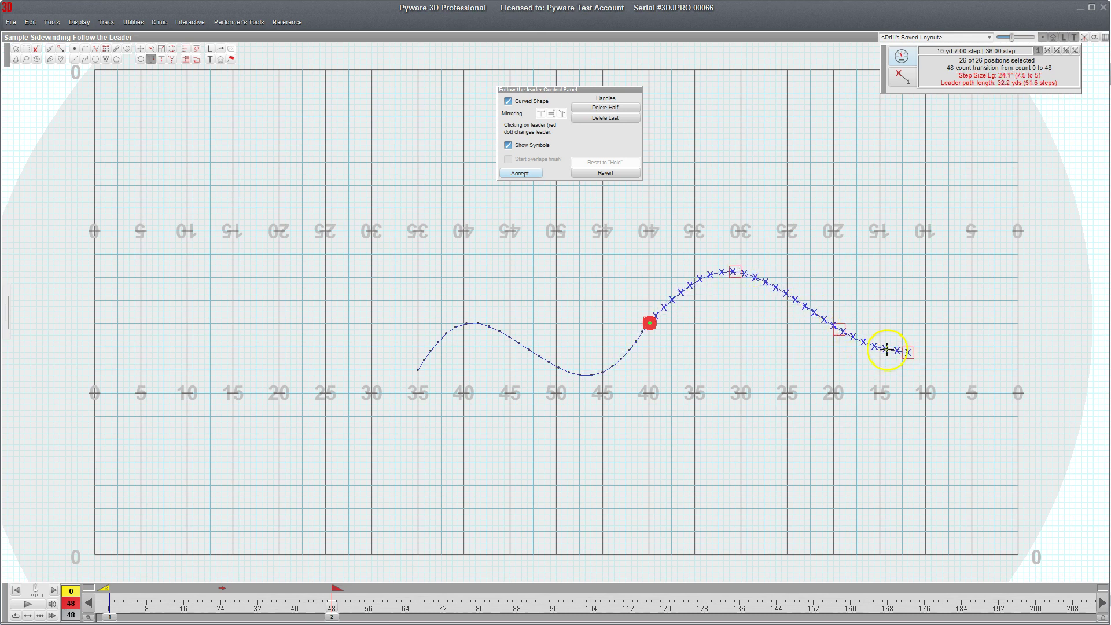
drag(909, 349, 909, 355)
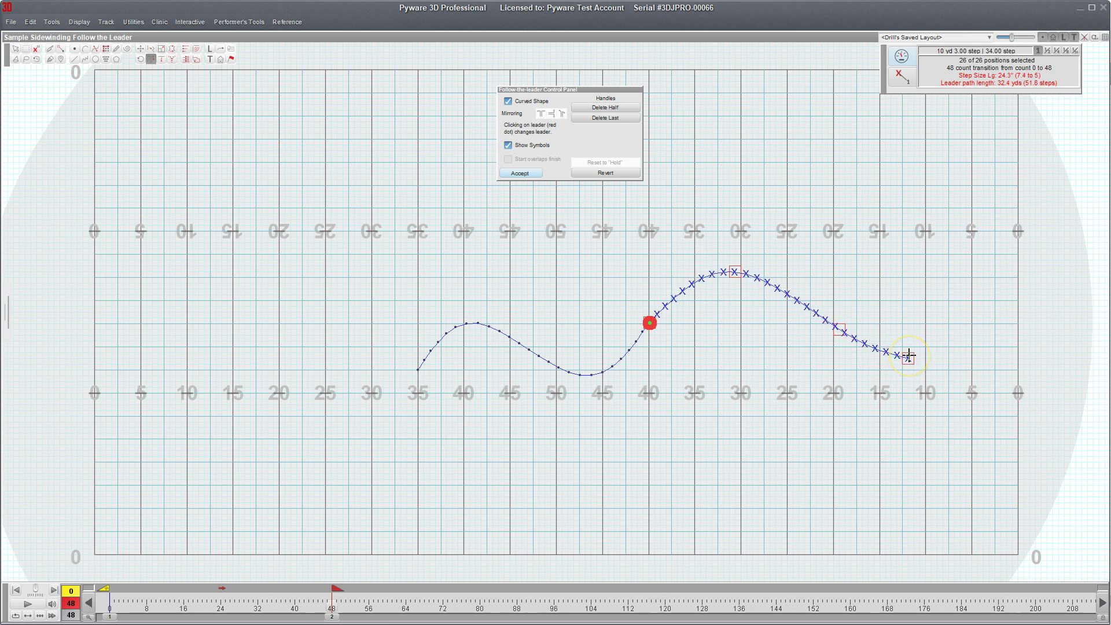
- Accept the follow-the-leader move and bring up the Push tool for the selected performers
click(520, 173)
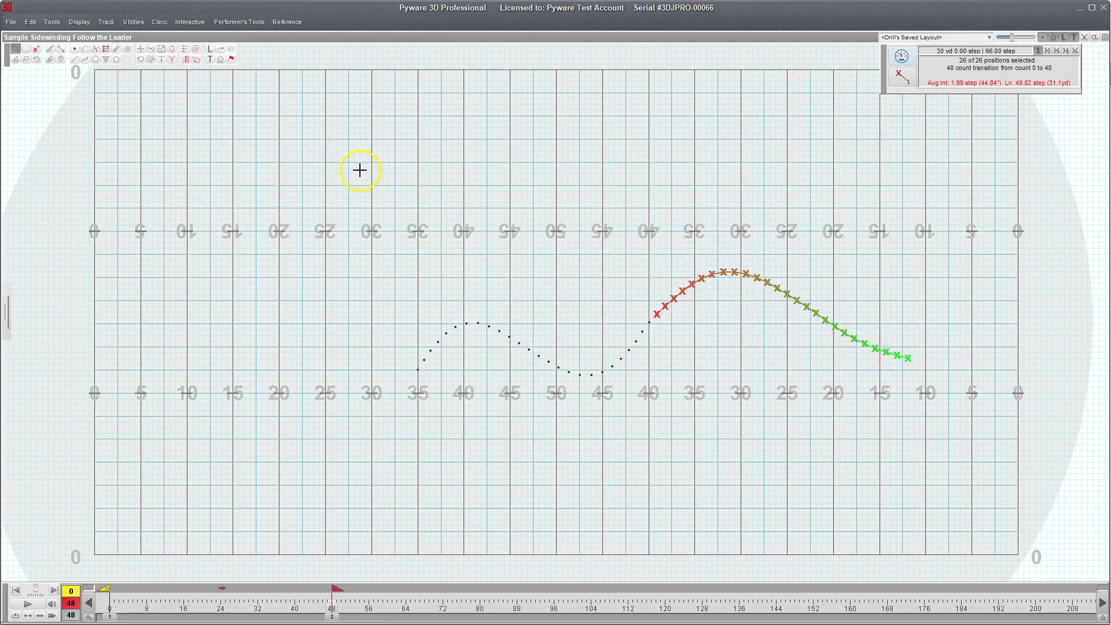
click(142, 50)
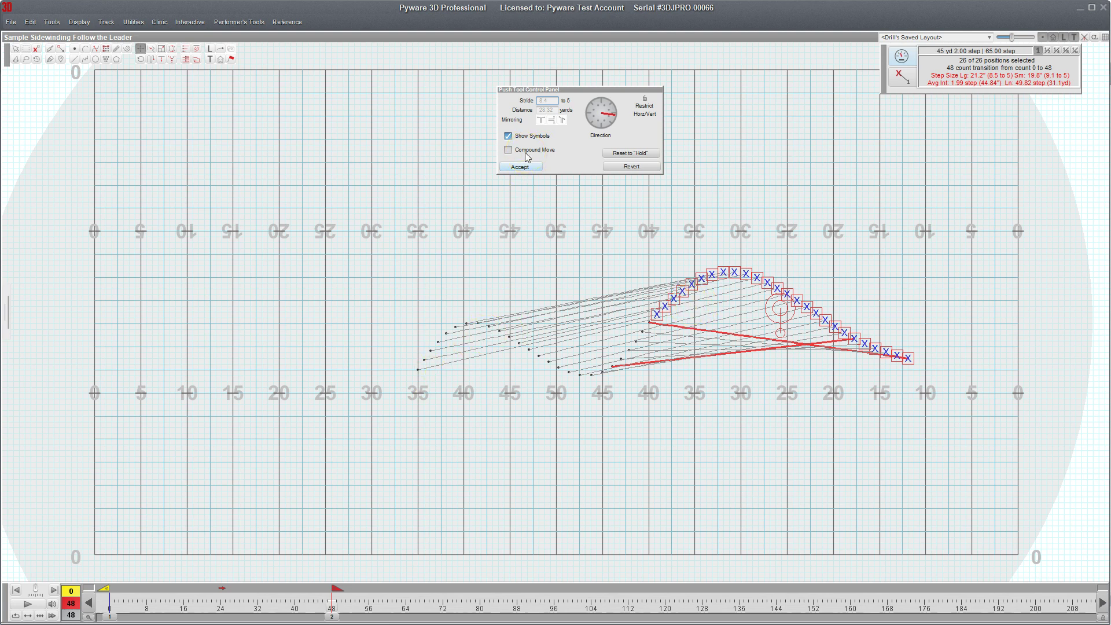
- Push the ending formation upfield as a compound curving move and play it back
click(526, 151)
click(501, 338)
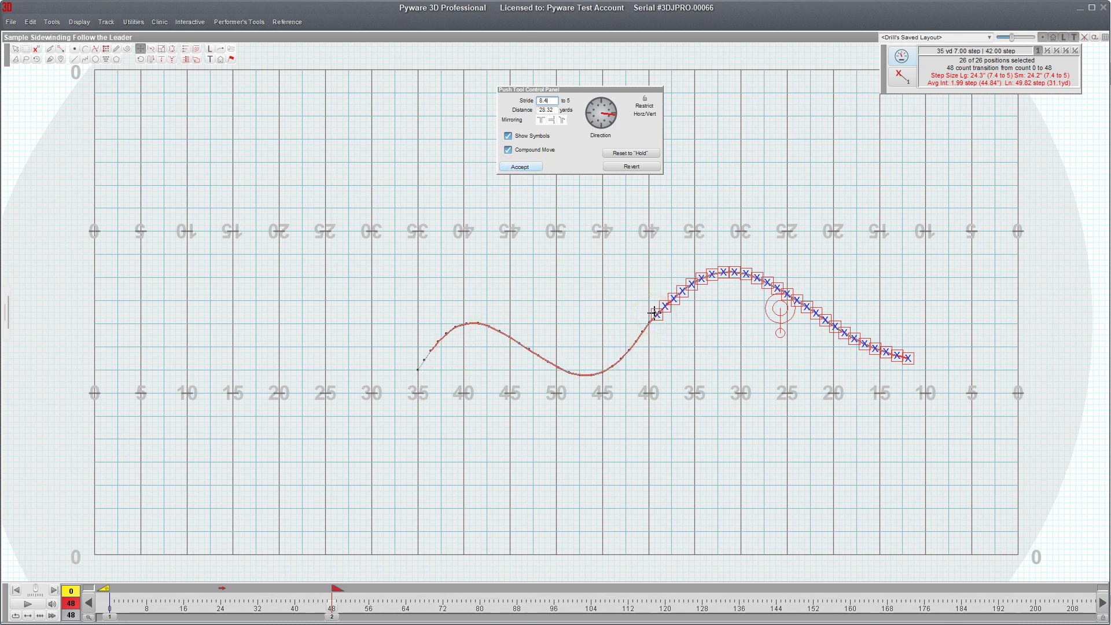
drag(653, 313, 650, 225)
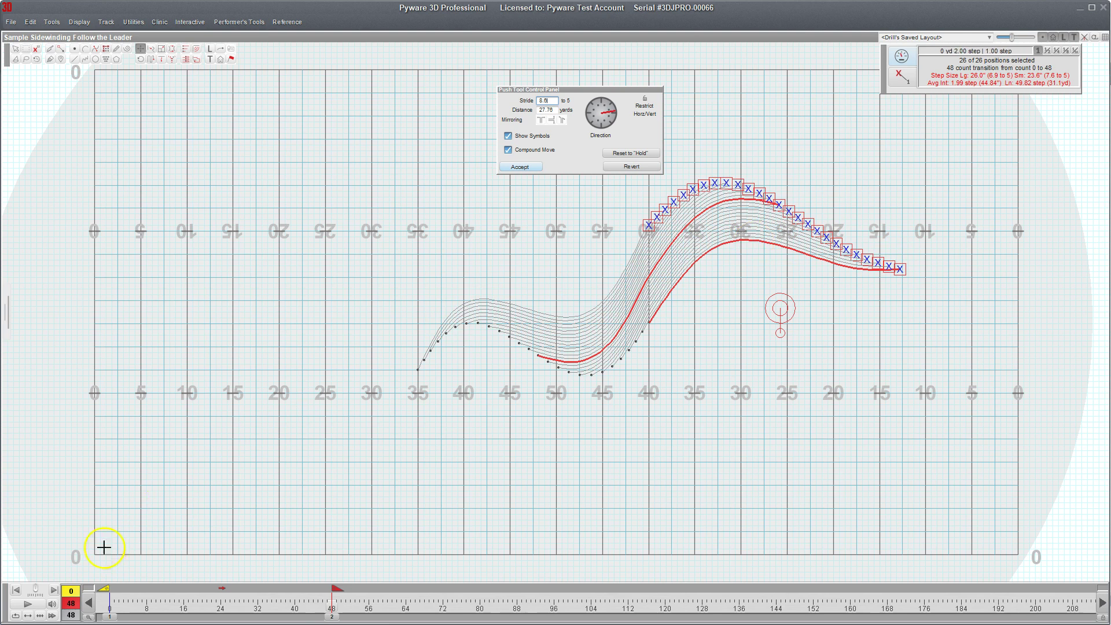
click(27, 605)
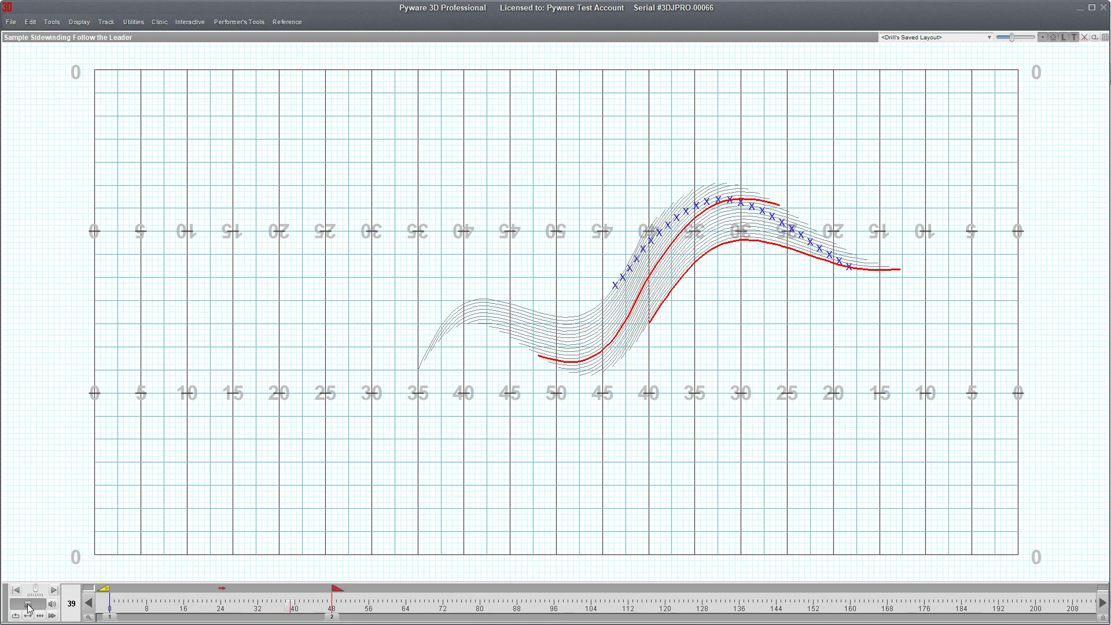
- Stop playback, push the formation far to the left, and play the leftward push
click(449, 412)
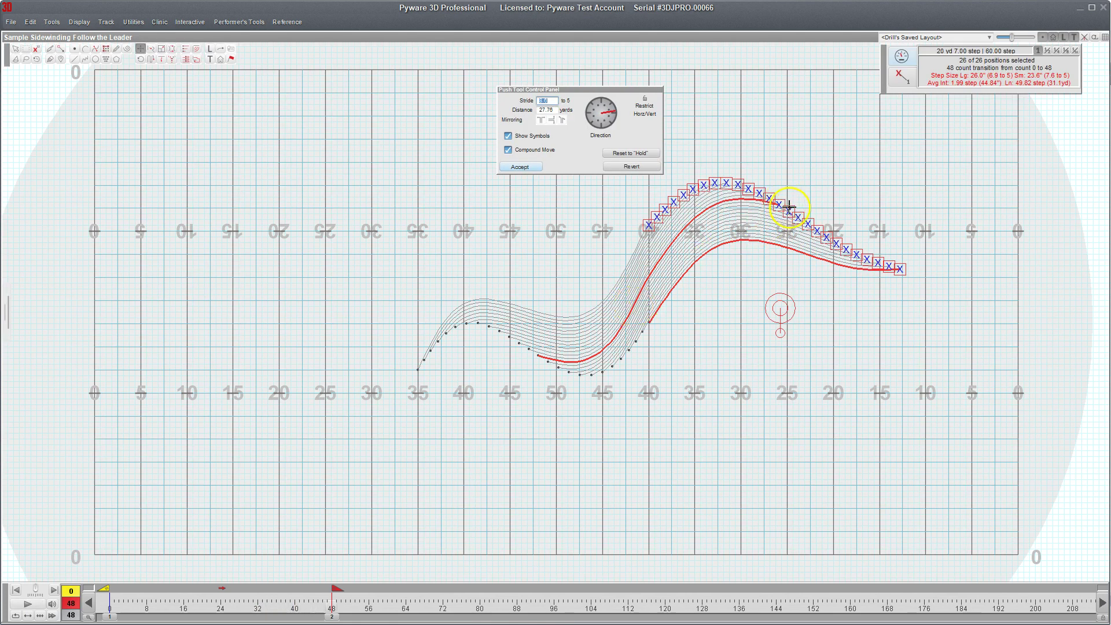
mouse_move(789, 209)
mouse_down()
mouse_move(576, 306)
mouse_move(351, 336)
mouse_up()
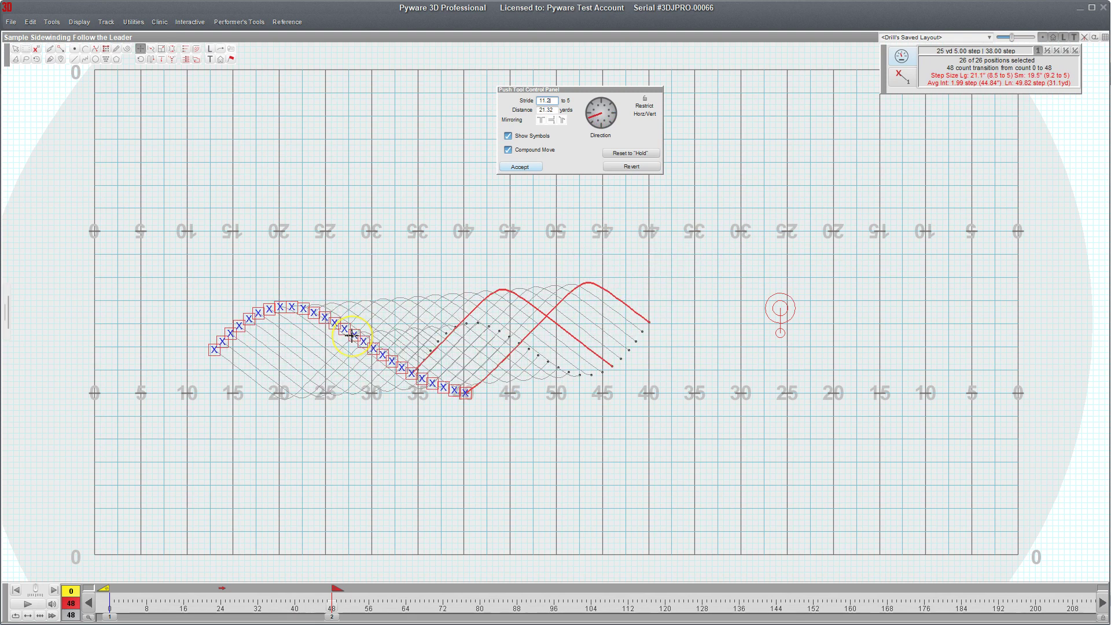
click(26, 605)
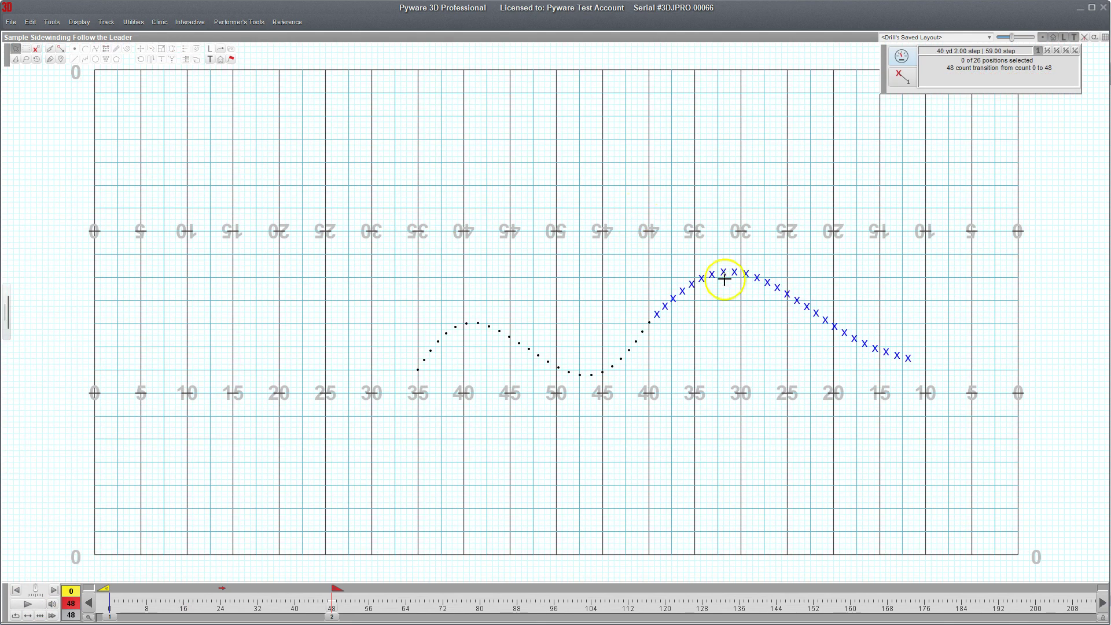
- Reselect all performers and drag the lead point with the Adjuster up toward midfield
click(719, 276)
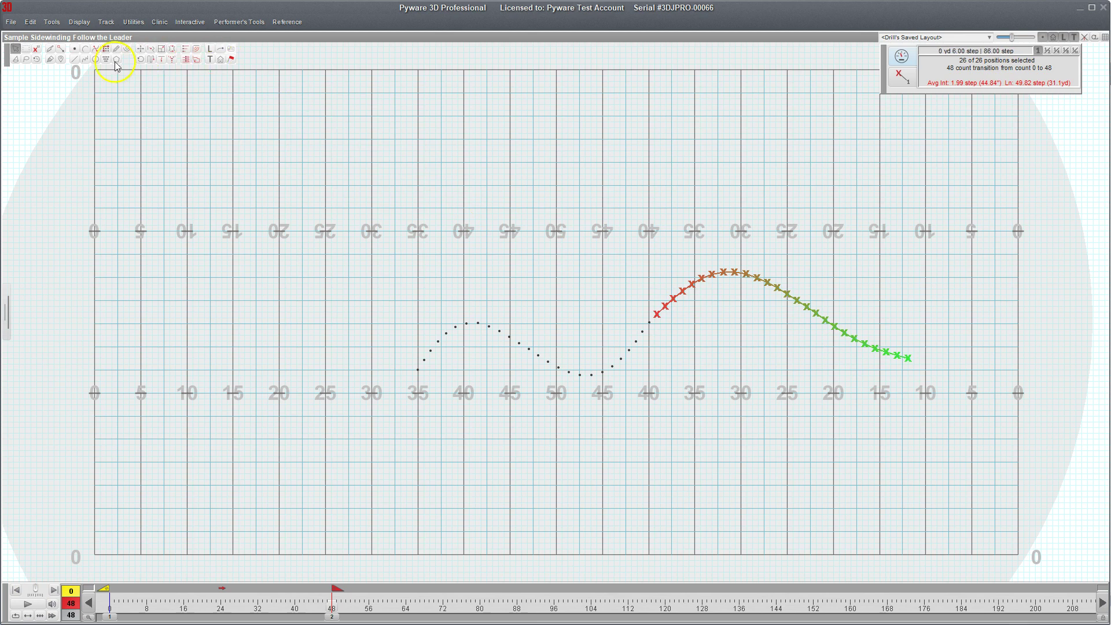
click(60, 50)
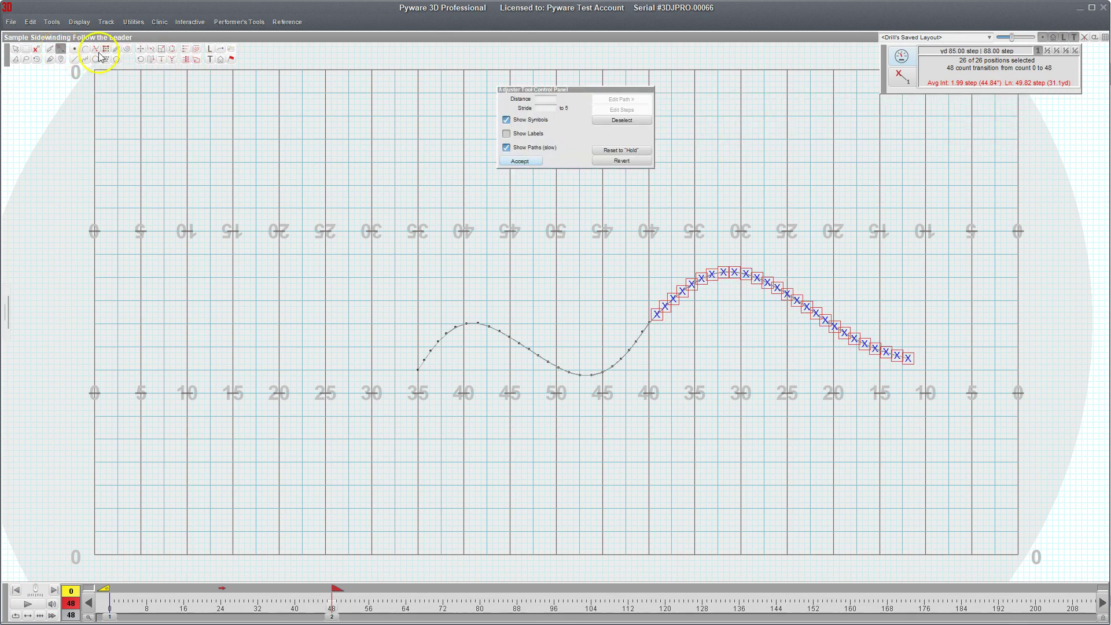
click(656, 314)
drag(657, 314, 550, 230)
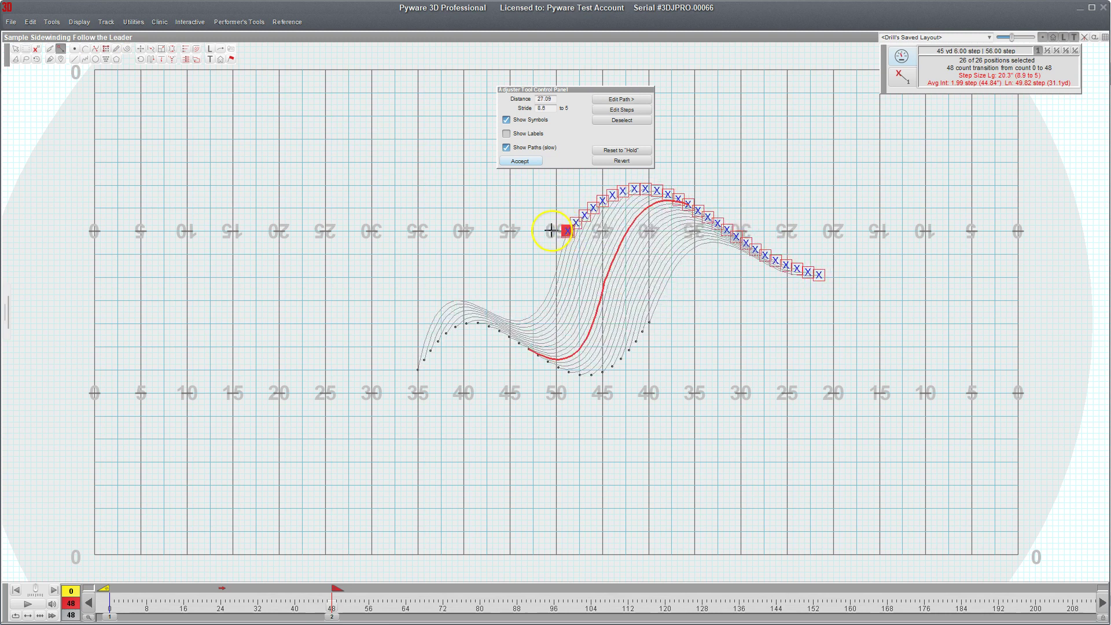
- Edit the leader's path with fewer control handles and reshape it at one handle
click(630, 103)
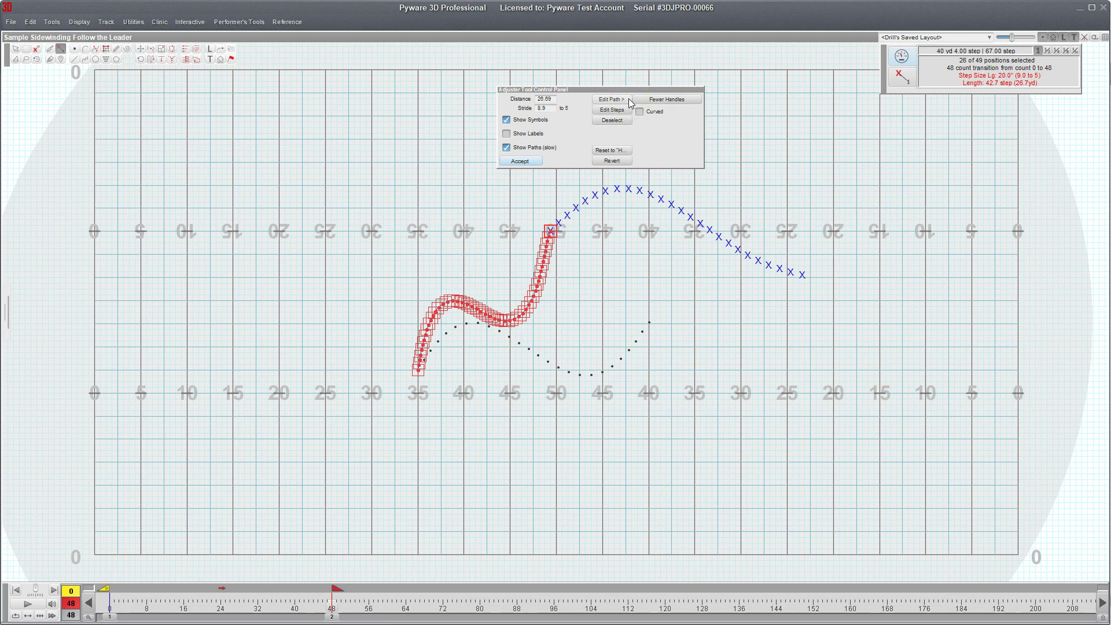
click(650, 101)
click(661, 101)
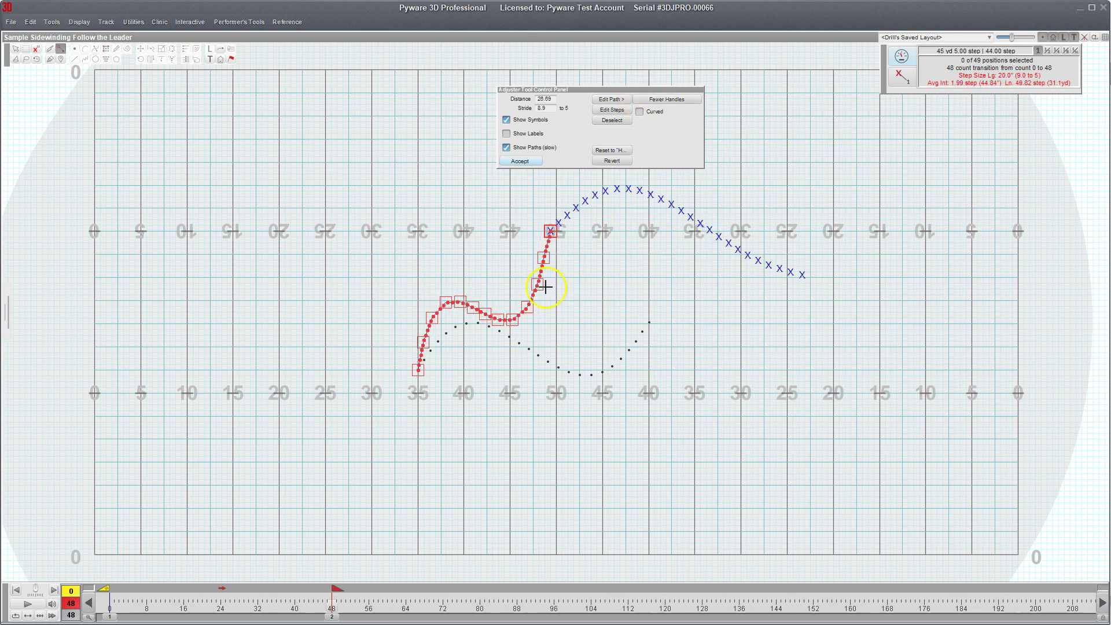
mouse_move(524, 311)
mouse_down()
mouse_move(498, 260)
mouse_move(567, 266)
mouse_up()
- Make the adjusted path curved with fewer handles, pull a point down, and play it back
click(622, 114)
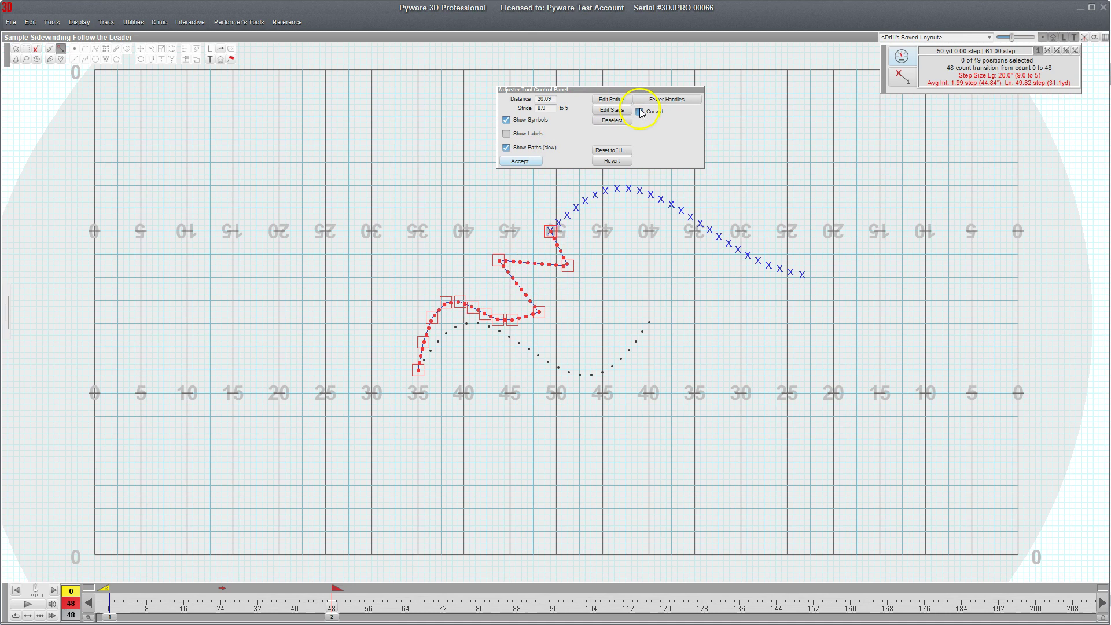
click(639, 111)
click(666, 99)
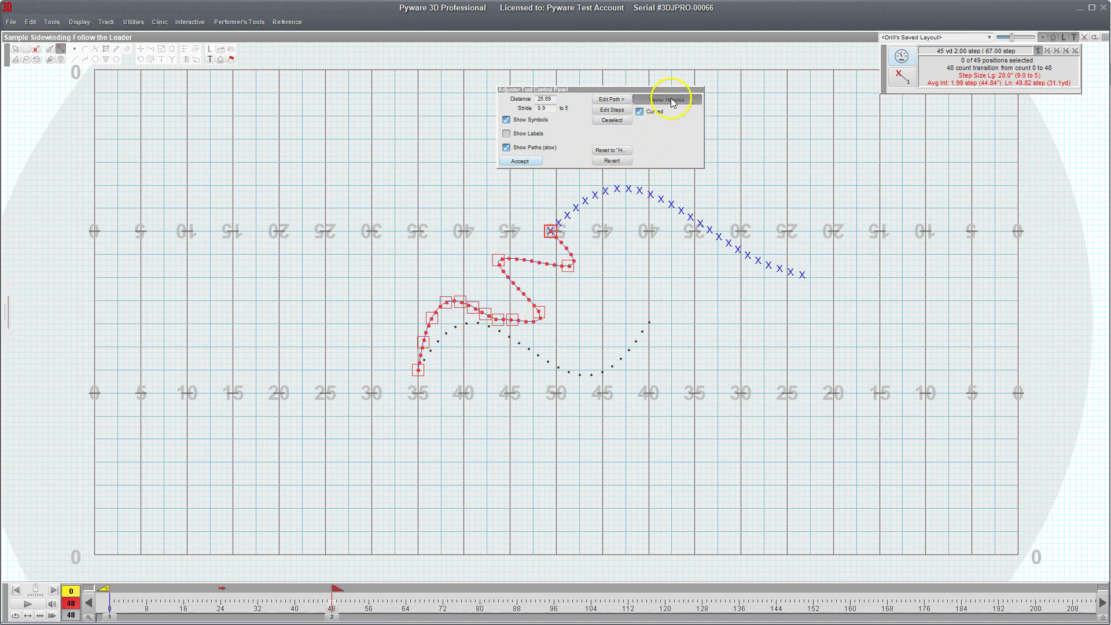
click(543, 300)
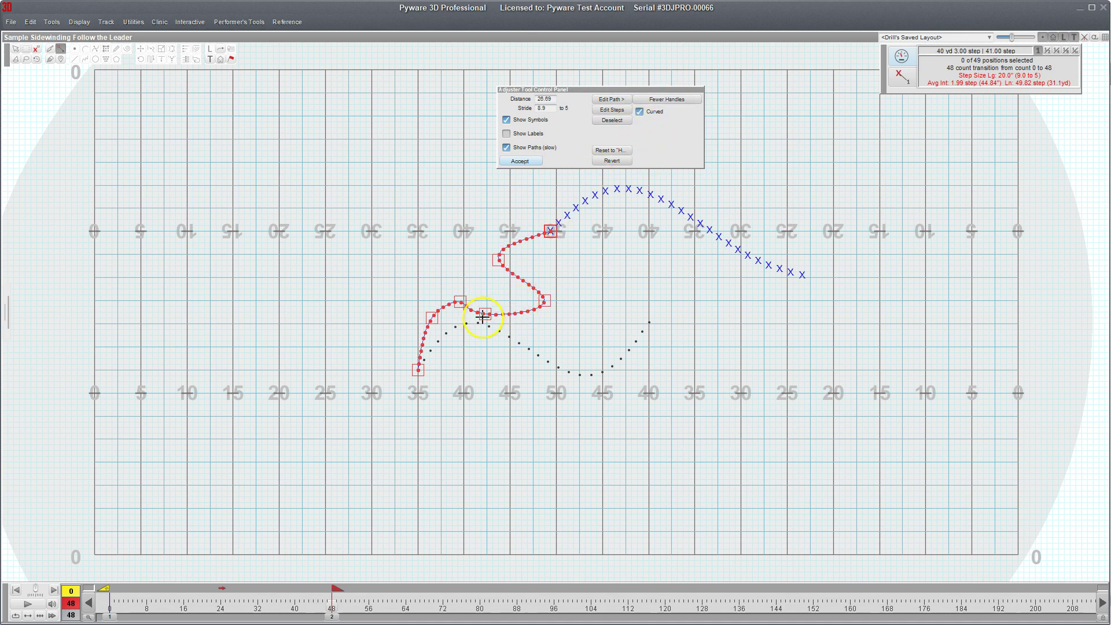
drag(485, 314, 480, 335)
click(19, 605)
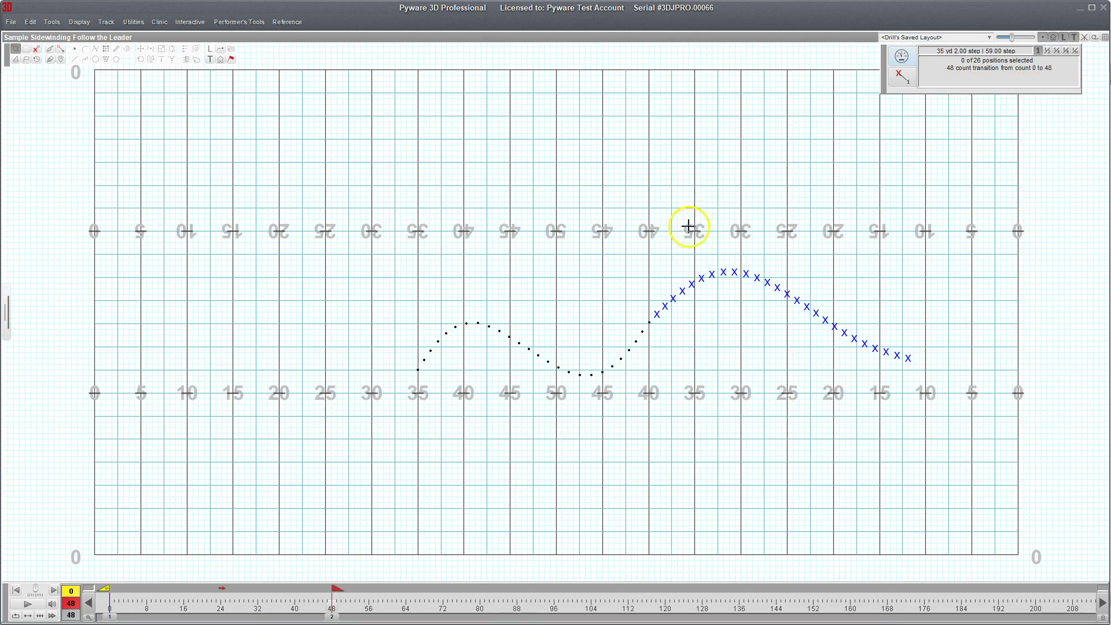
- Select all 26 performers with Ctrl+A and activate the Track editing tool
key(ctrl+a)
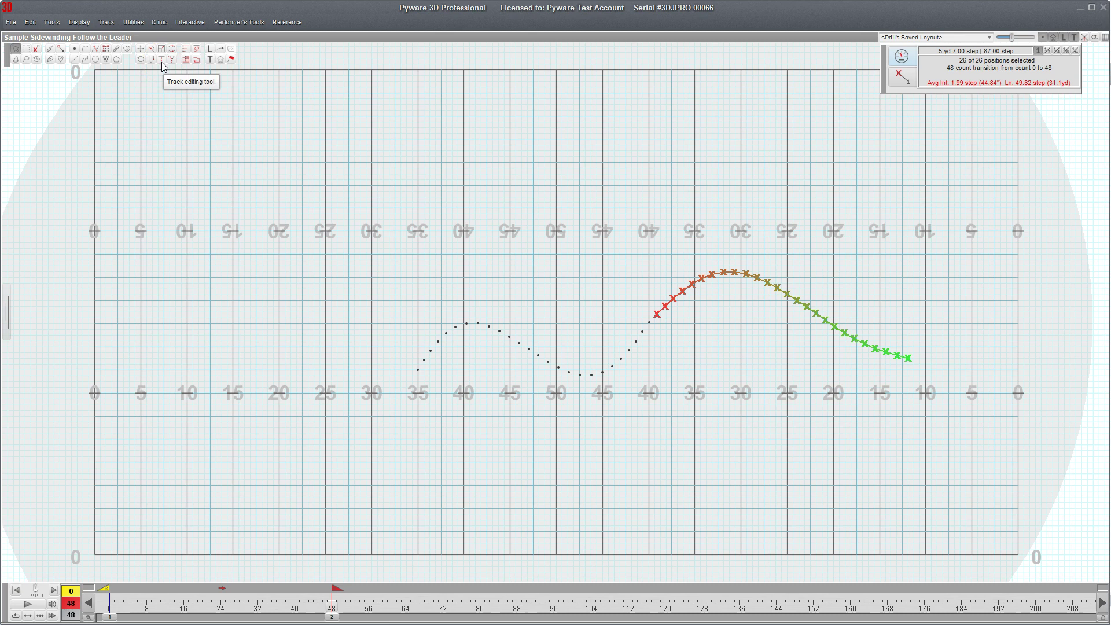
click(161, 60)
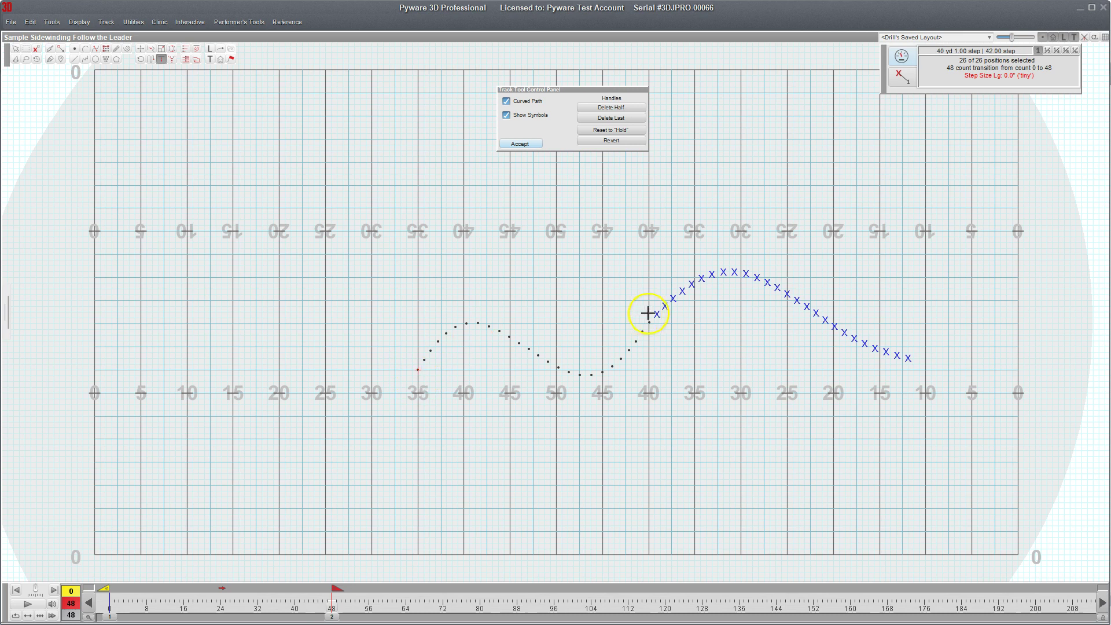
- Lay a new track above the 35, 44 and 50, pull its end upfield, and play it
click(417, 266)
click(497, 275)
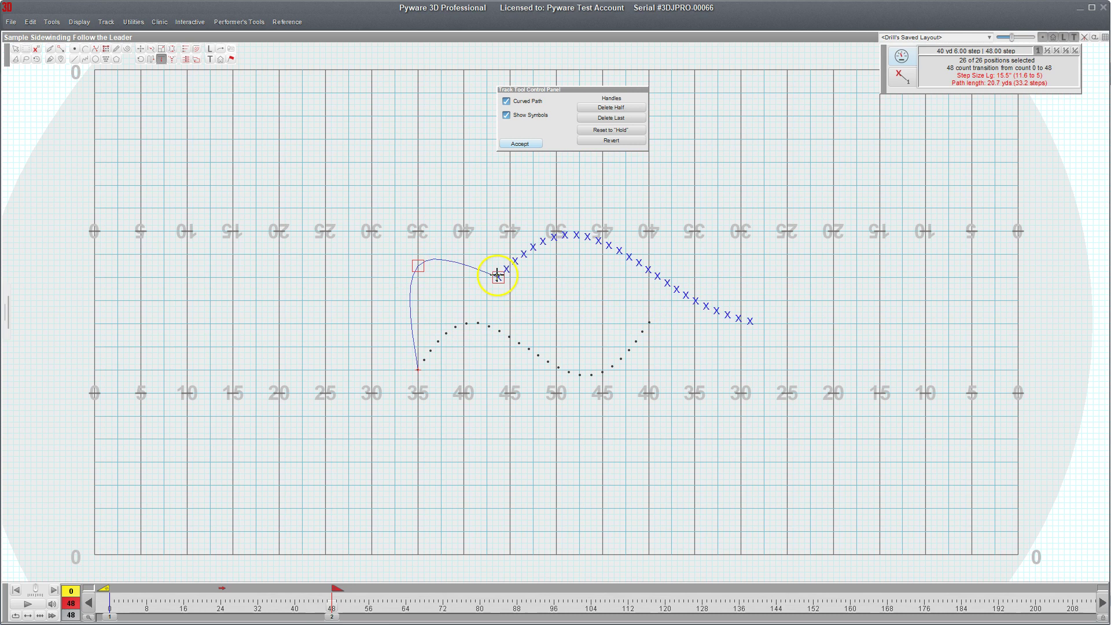
click(480, 236)
drag(481, 235, 548, 209)
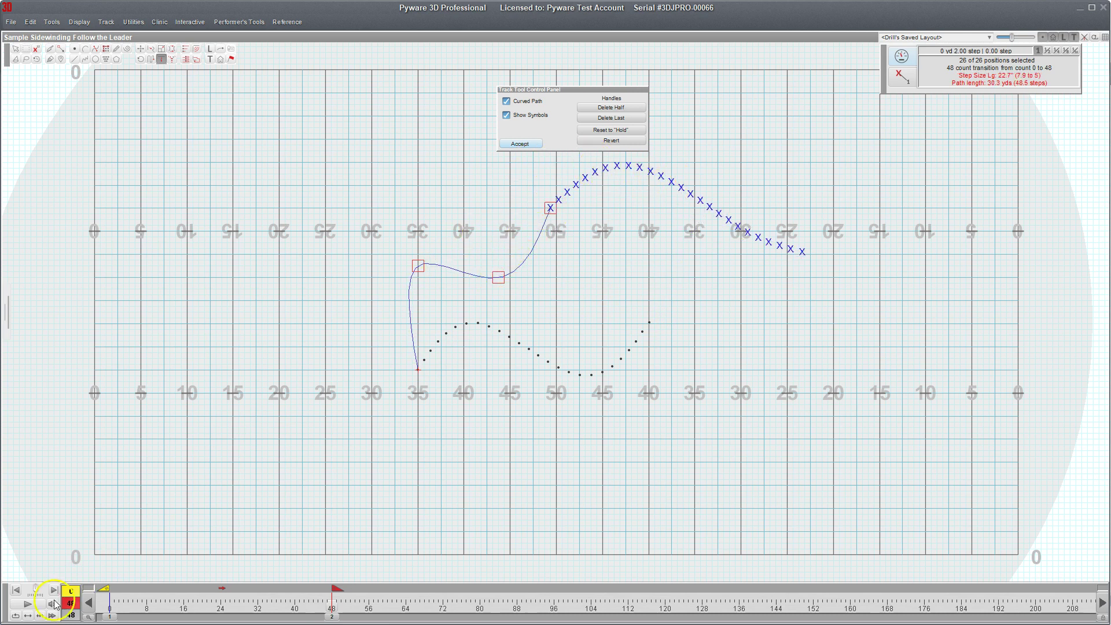
click(29, 607)
- Cancel the track edit, leaving the performers on their original curve near the 10
key(Return)
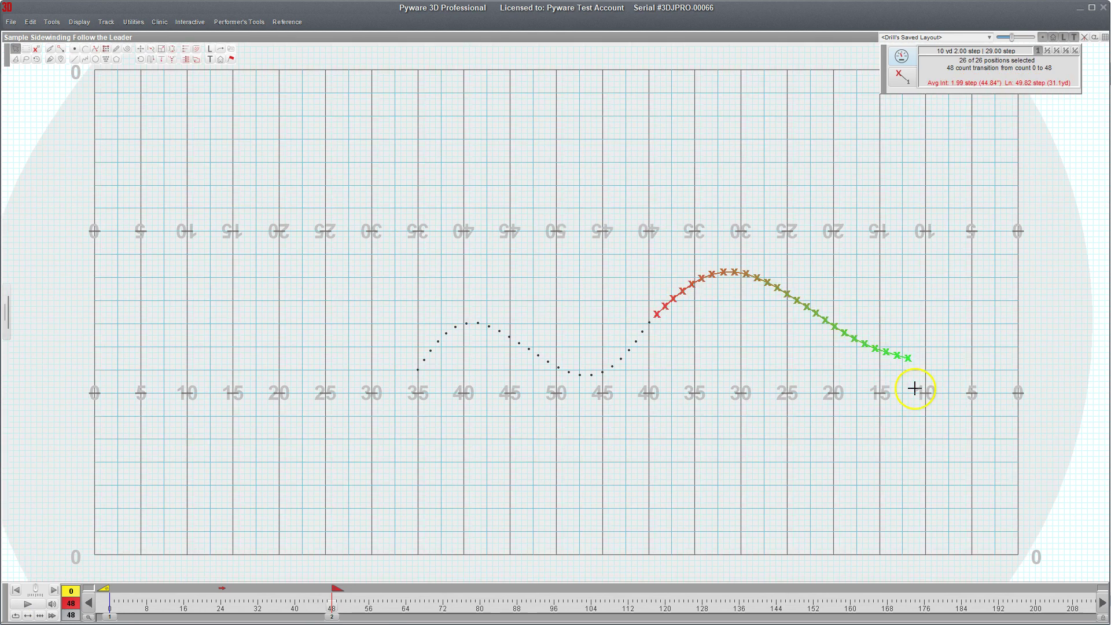